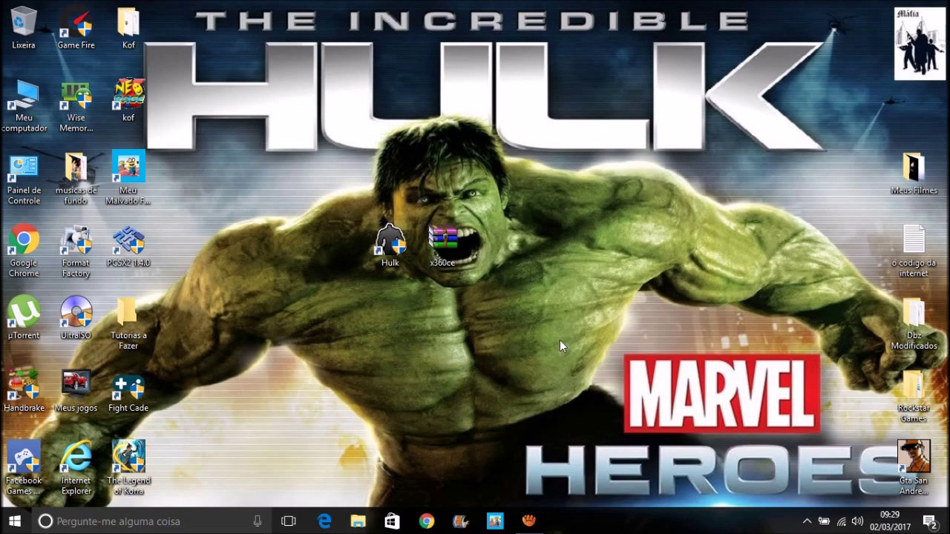
drag(575, 357, 367, 269)
drag(244, 41, 546, 419)
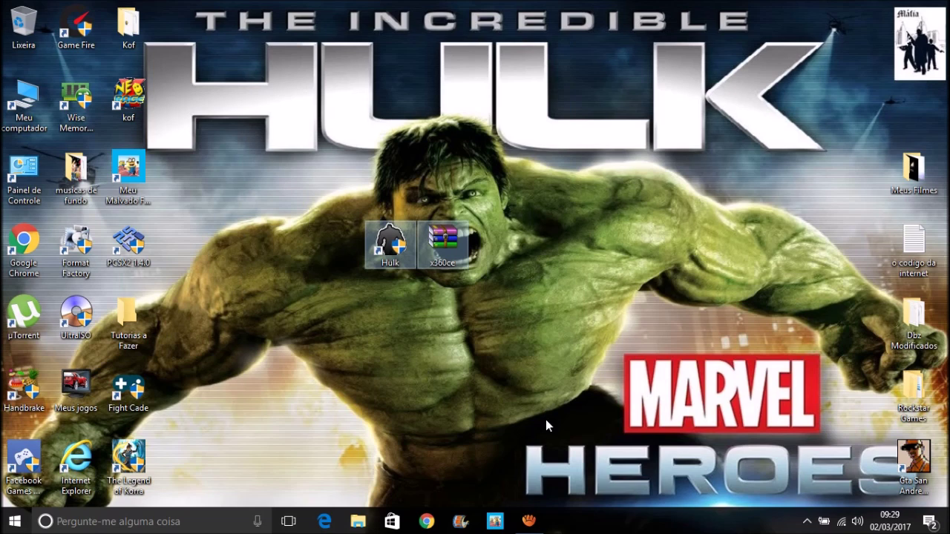
click(545, 419)
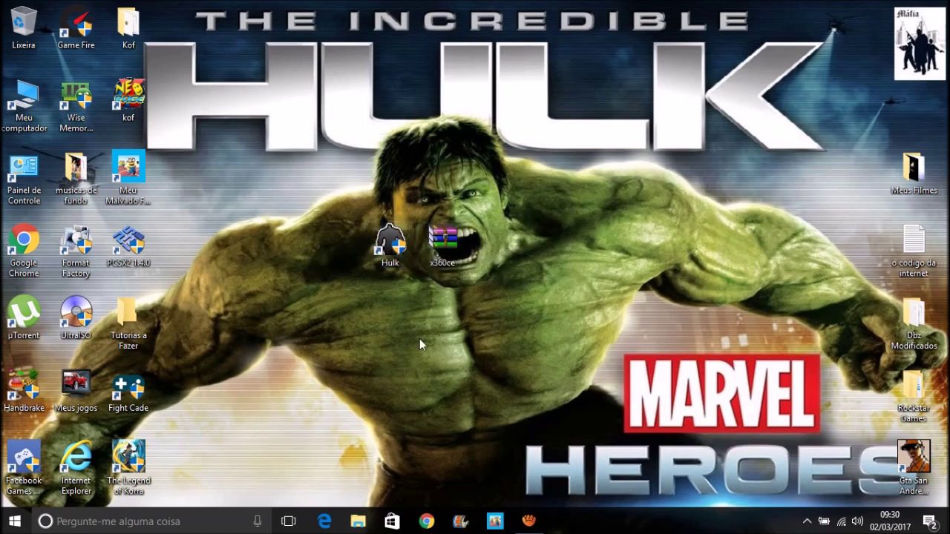
drag(590, 438, 572, 424)
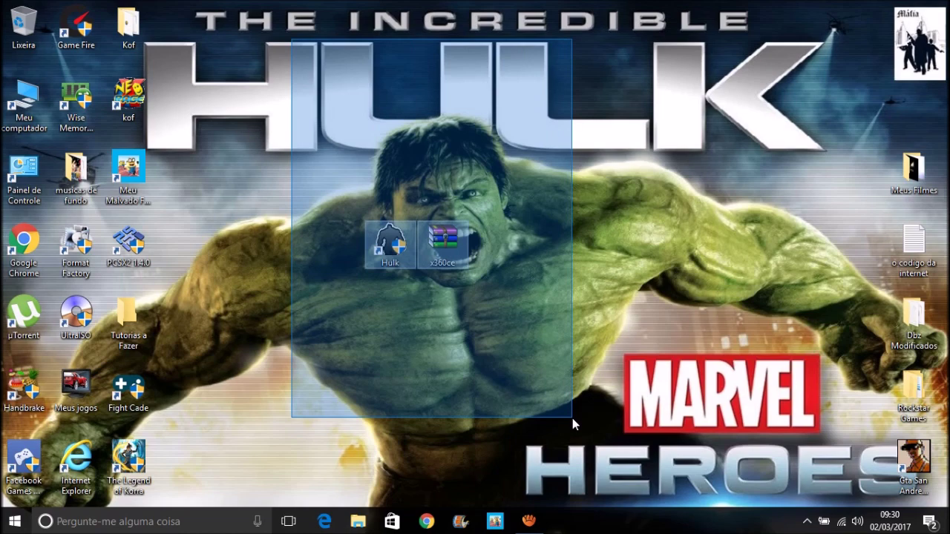
drag(573, 417, 600, 470)
click(566, 409)
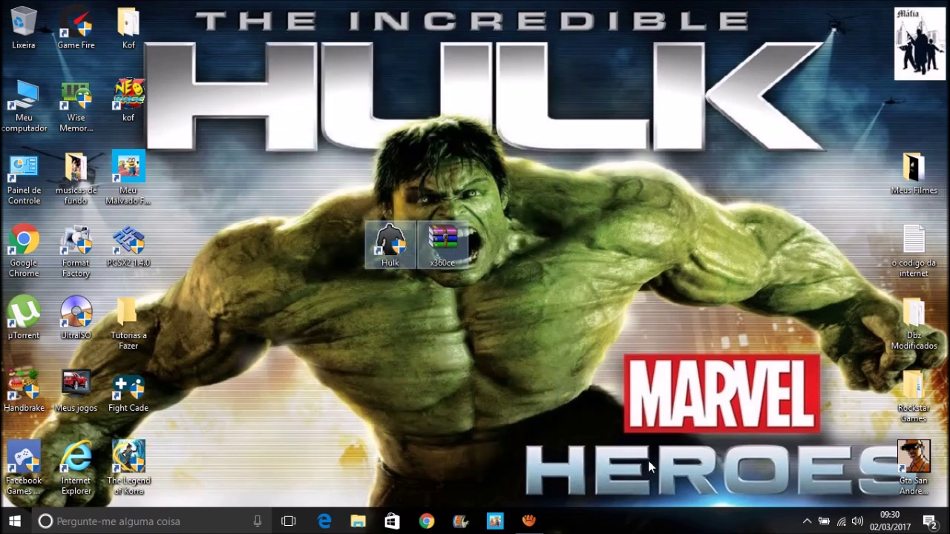
click(429, 222)
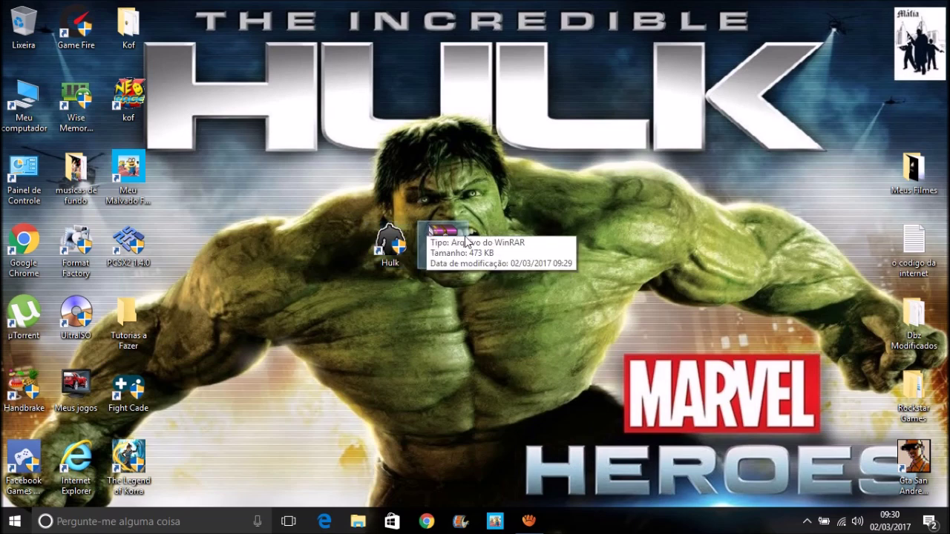
click(499, 325)
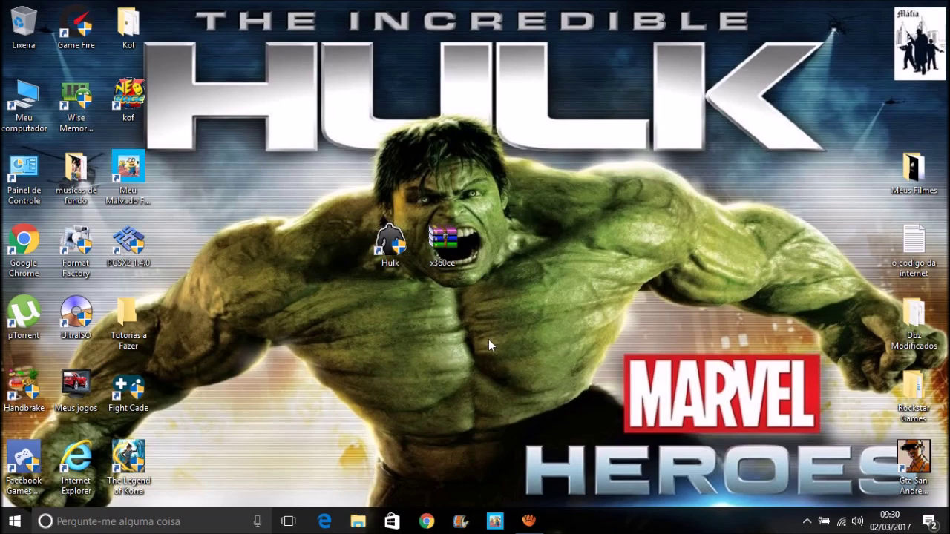
drag(489, 339, 287, 49)
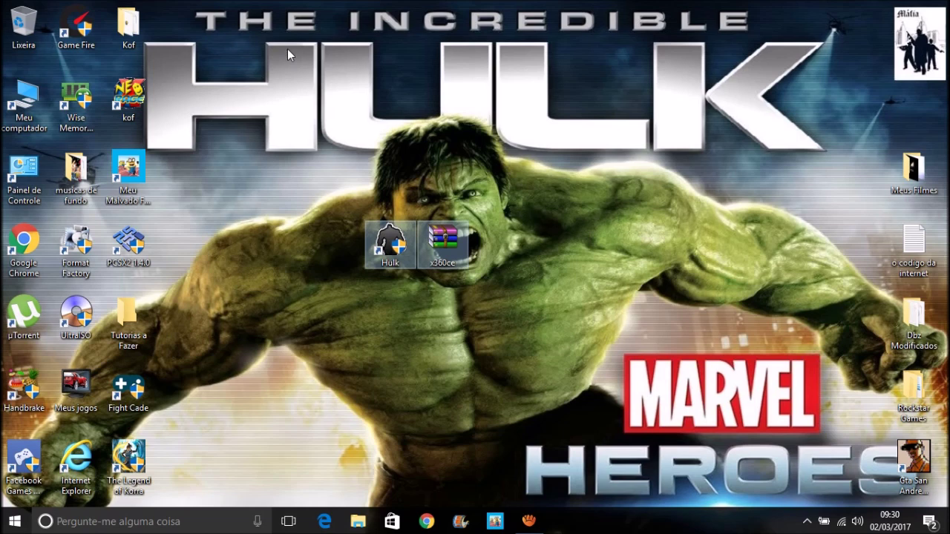
click(521, 425)
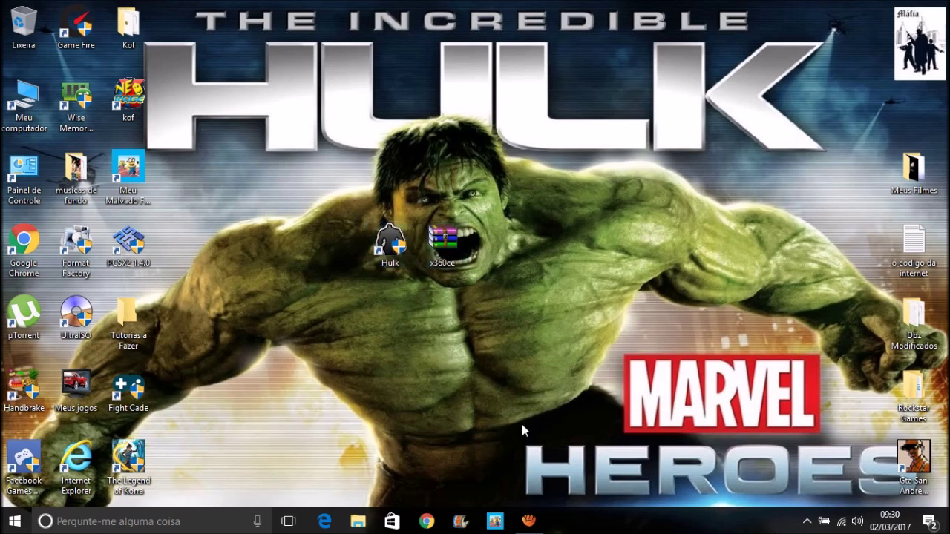
click(440, 239)
click(412, 341)
click(445, 239)
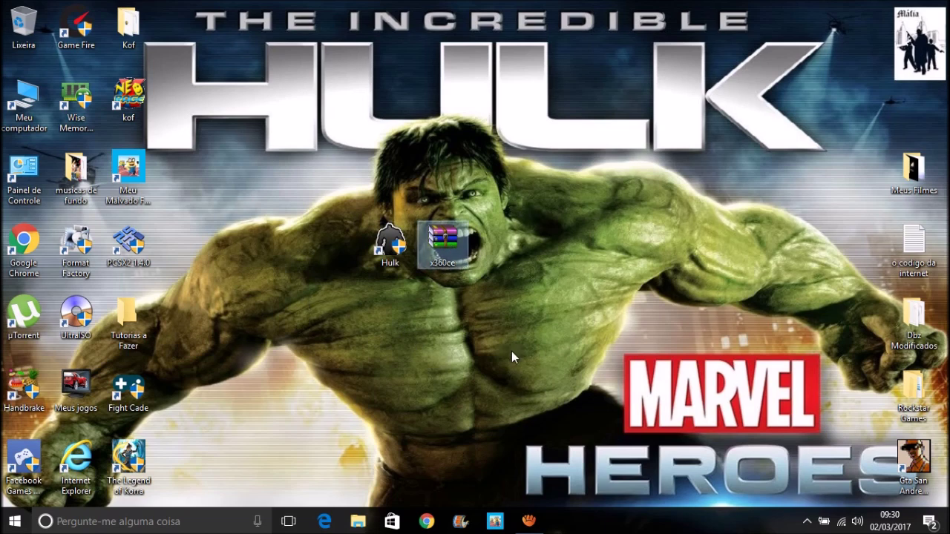
drag(512, 351, 334, 131)
drag(298, 105, 494, 325)
click(494, 324)
click(385, 250)
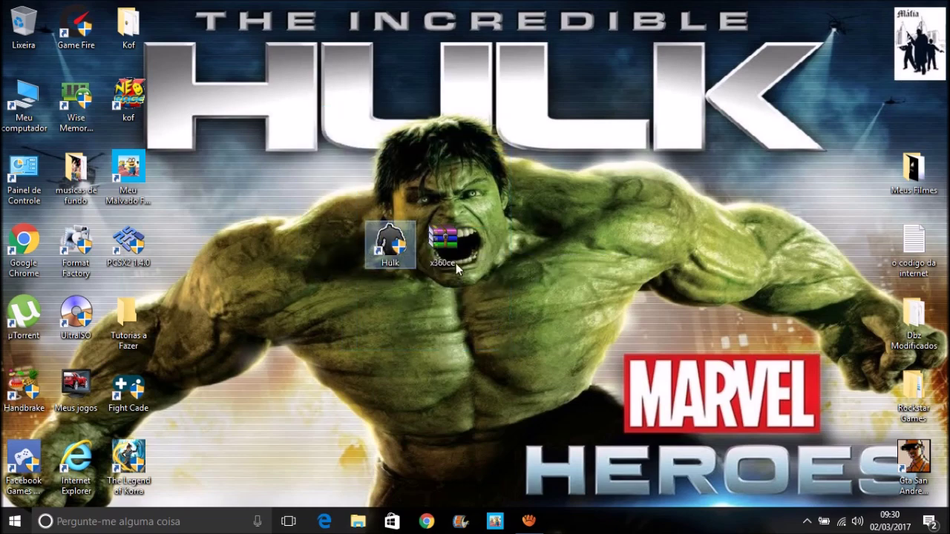
- Shift the x360ce archive slightly away from the Hulk shortcut and extract its contents directly onto the desktop
click(440, 253)
drag(489, 252, 496, 256)
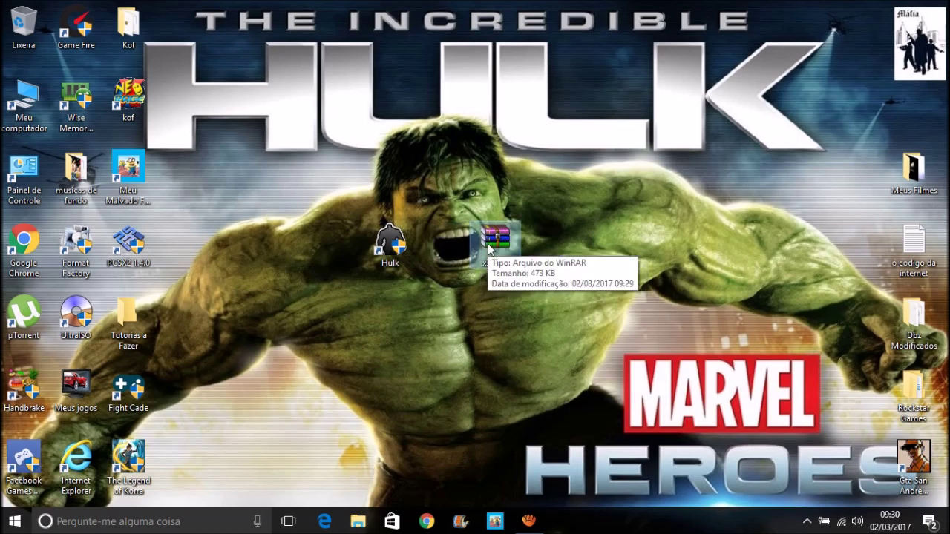
right_click(488, 249)
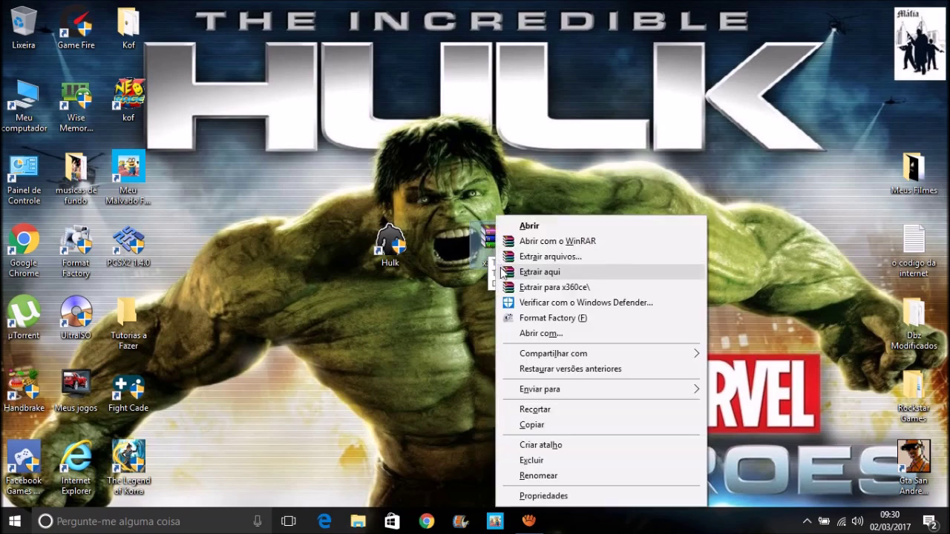
click(503, 272)
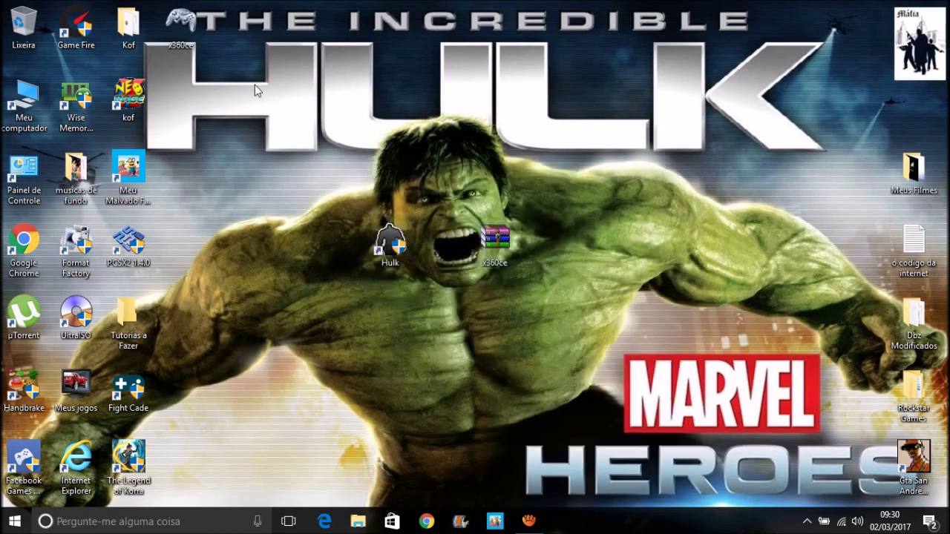
- Send the x360ce archive to the recycle bin and place the extracted x360ce application beside the Hulk shortcut
drag(180, 22, 548, 243)
drag(488, 239, 23, 23)
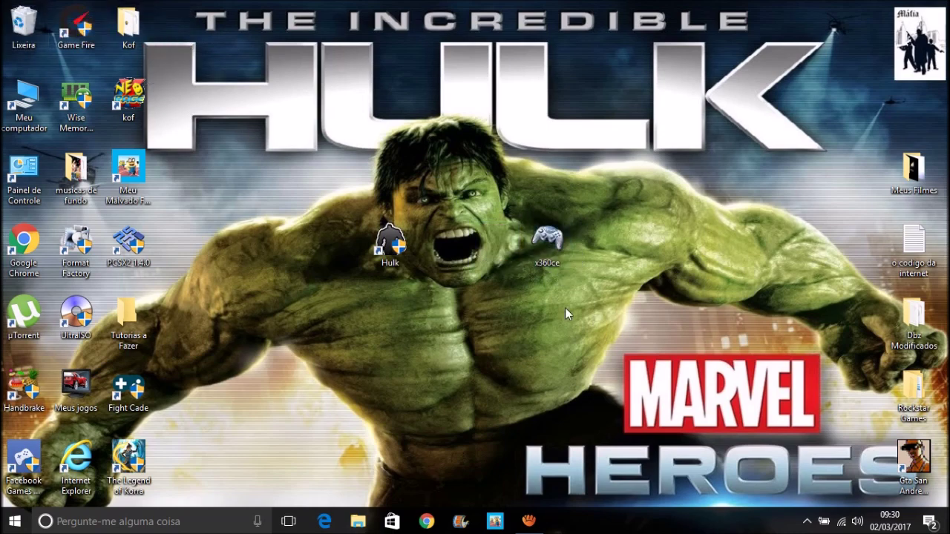
drag(542, 251, 470, 249)
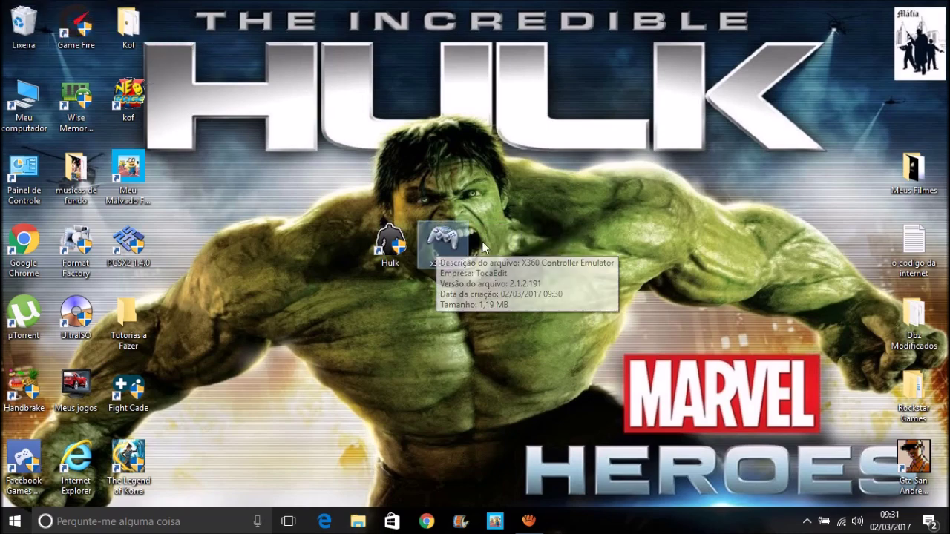
- Copy the extracted x360ce application from the desktop
right_click(440, 236)
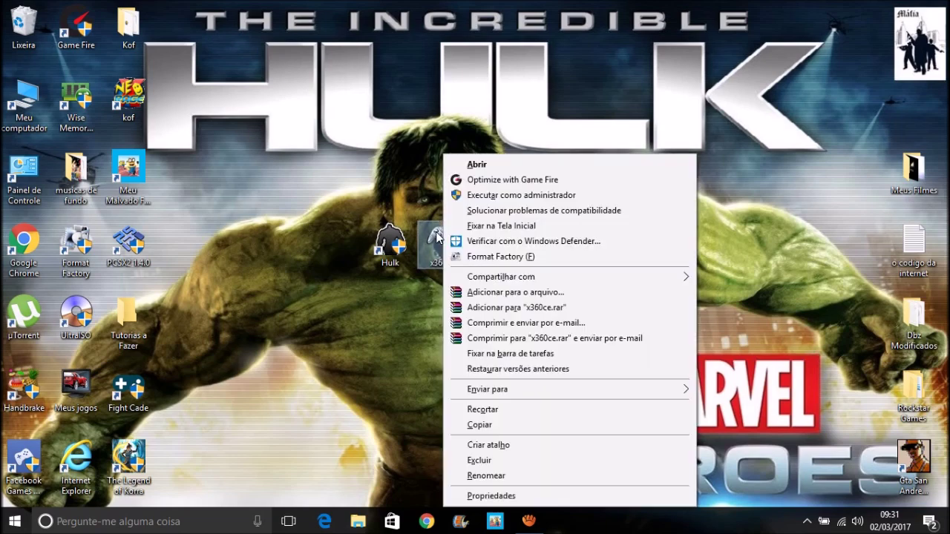
click(475, 424)
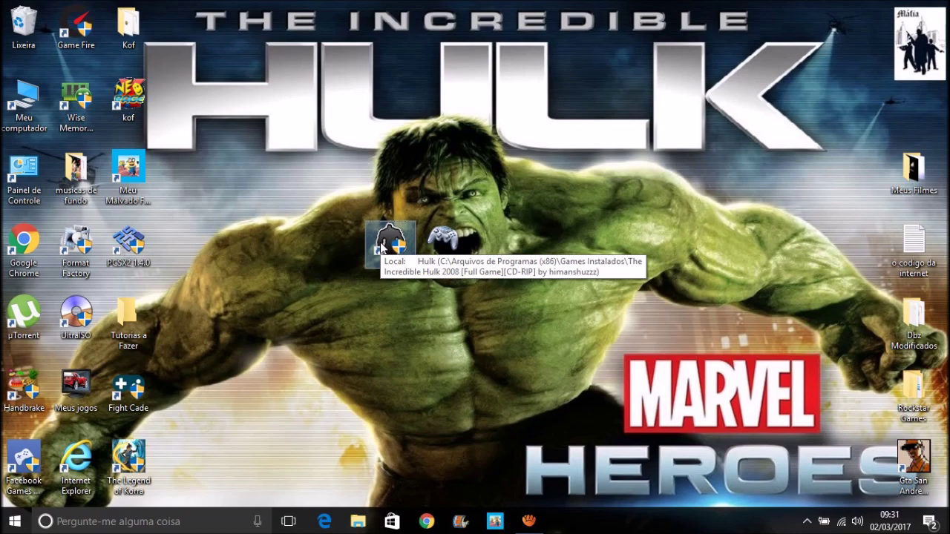
right_click(386, 245)
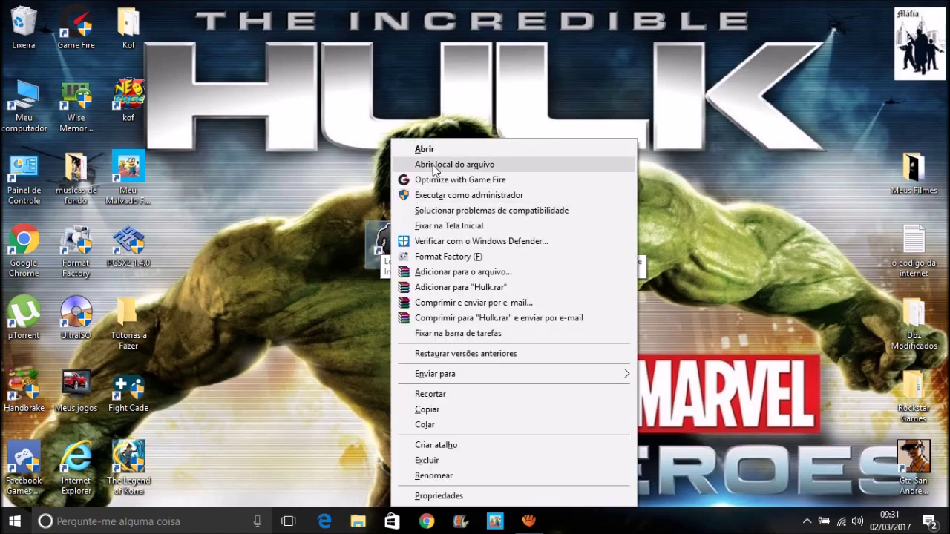
click(36, 70)
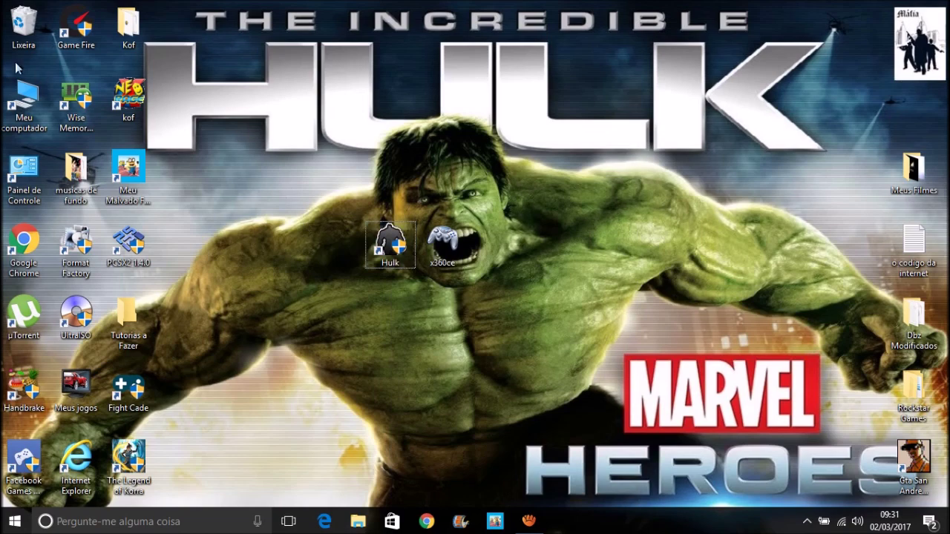
- Open The Incredible Hulk 2008 game folder inside Games Instalados, under Arquivos de Programas (x86) on drive C:
double_click(23, 101)
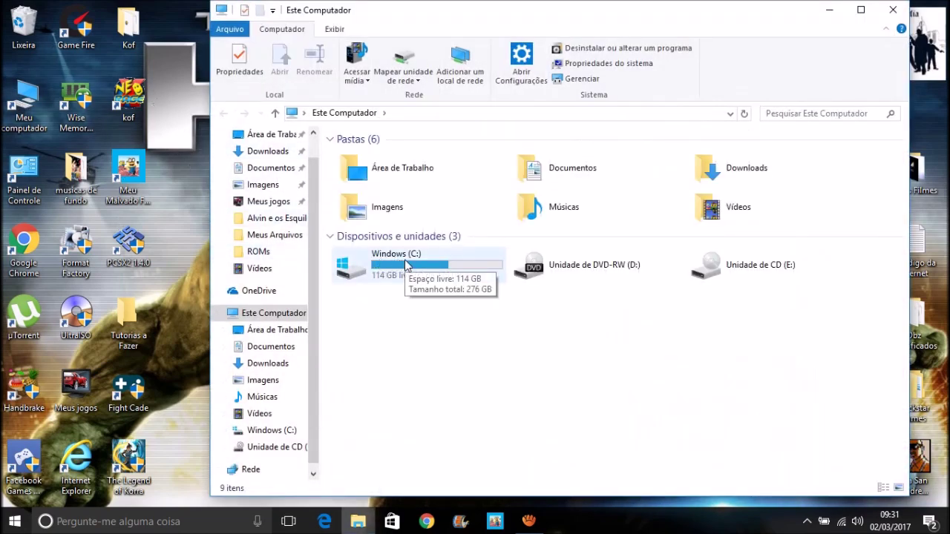
double_click(407, 265)
click(384, 172)
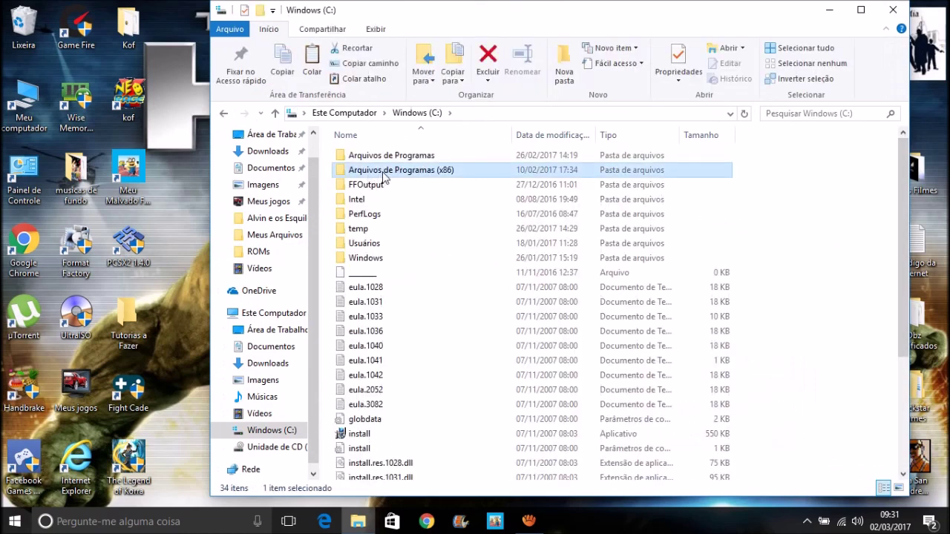
double_click(383, 172)
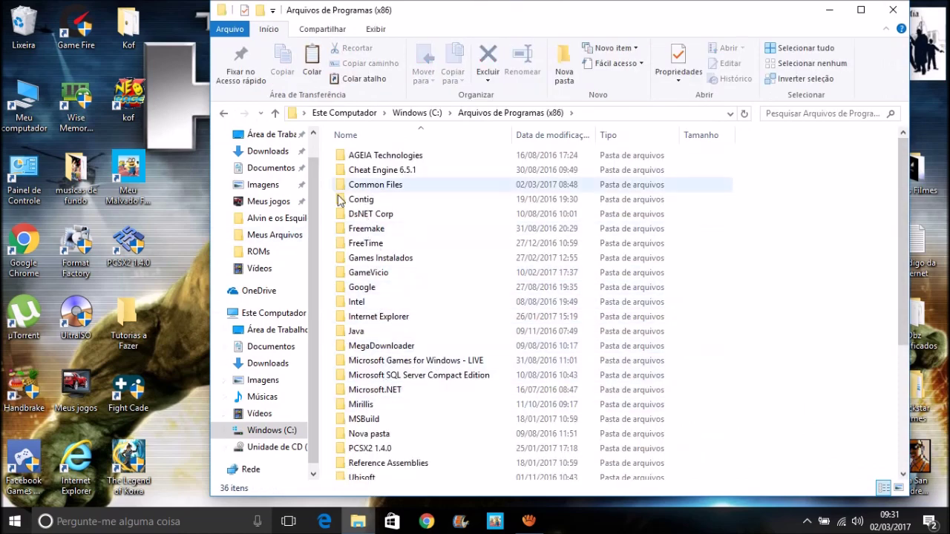
double_click(409, 258)
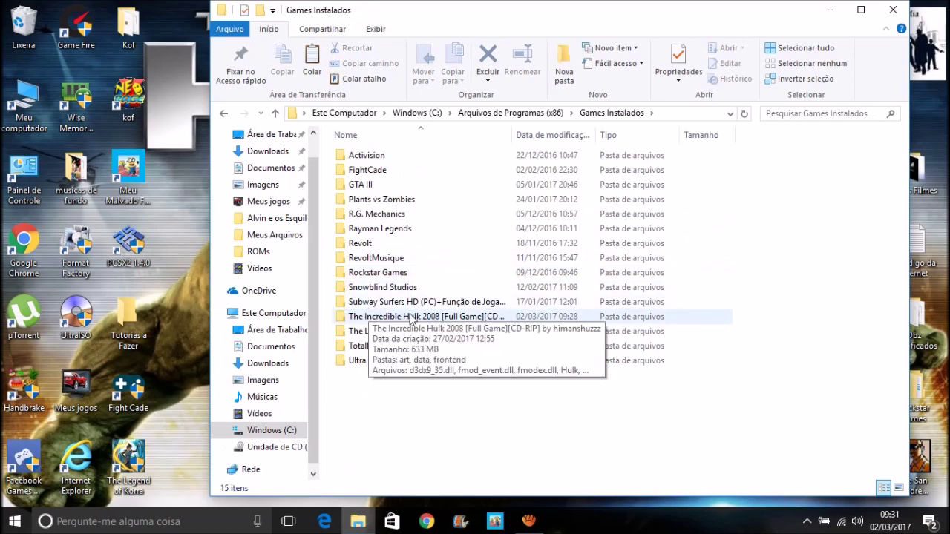
double_click(412, 318)
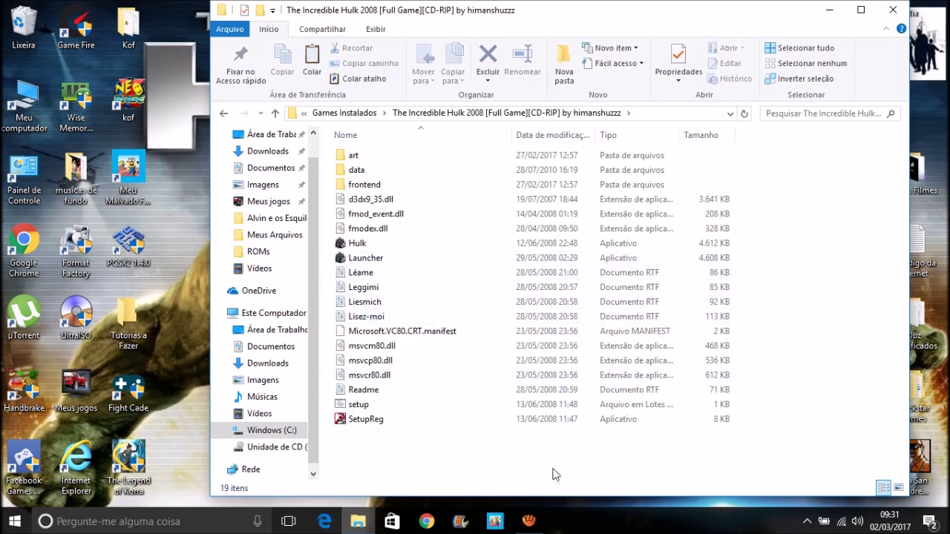
- Paste the x360ce application into the game folder, granting administrator permission for the copy
key(Menu)
click(378, 224)
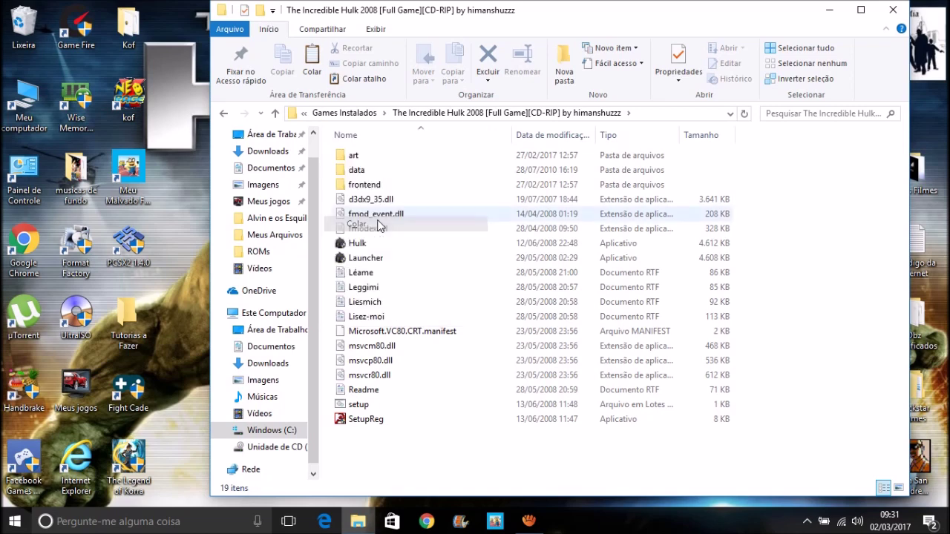
click(407, 178)
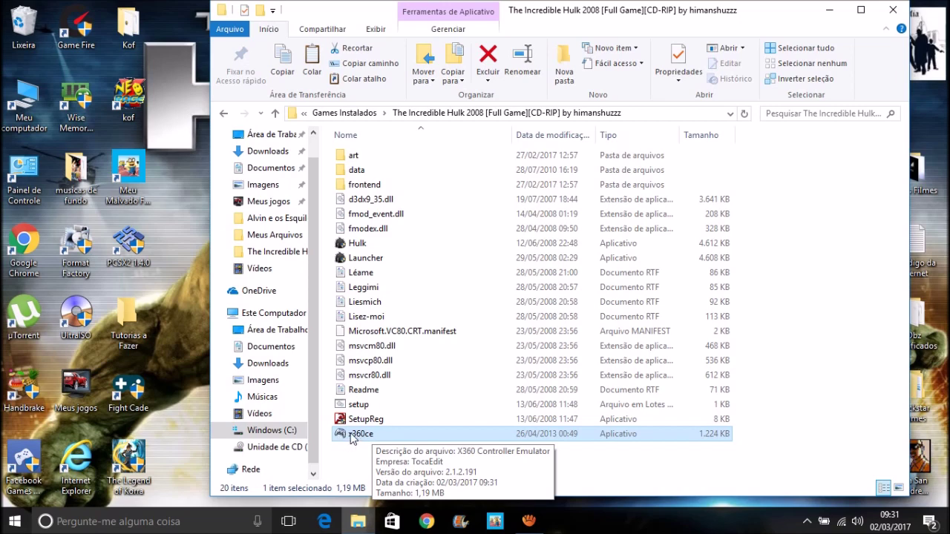
- Run x360ce from the game folder as administrator and create the missing x360ce.ini and xinput1_3.dll files
right_click(352, 438)
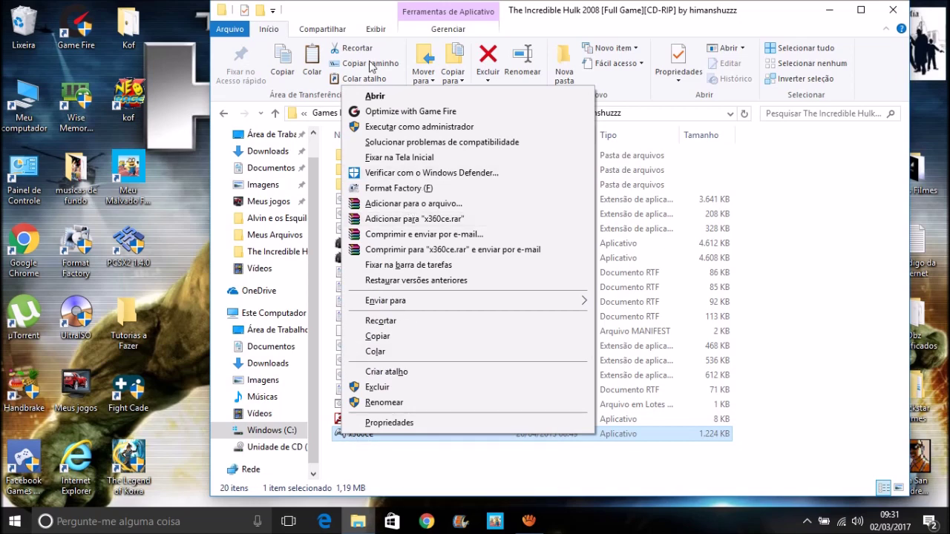
click(401, 128)
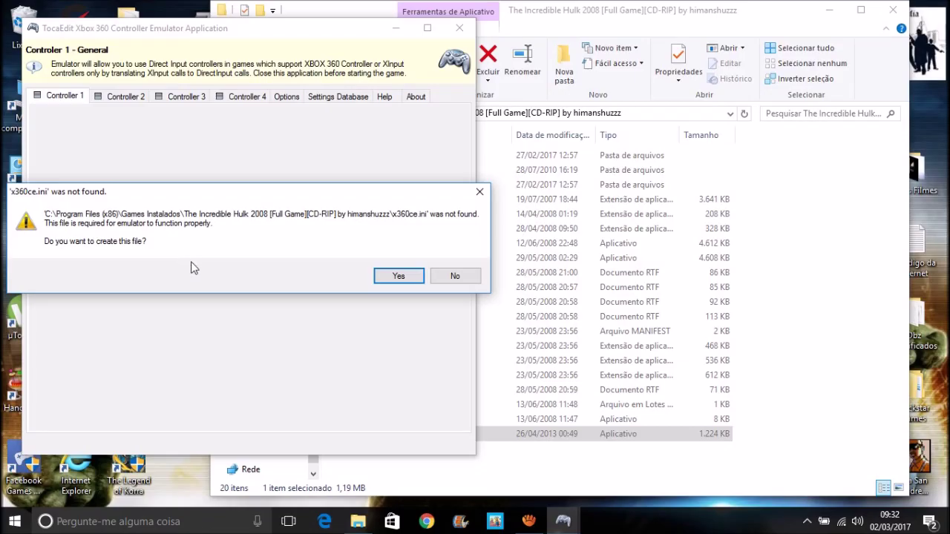
click(408, 281)
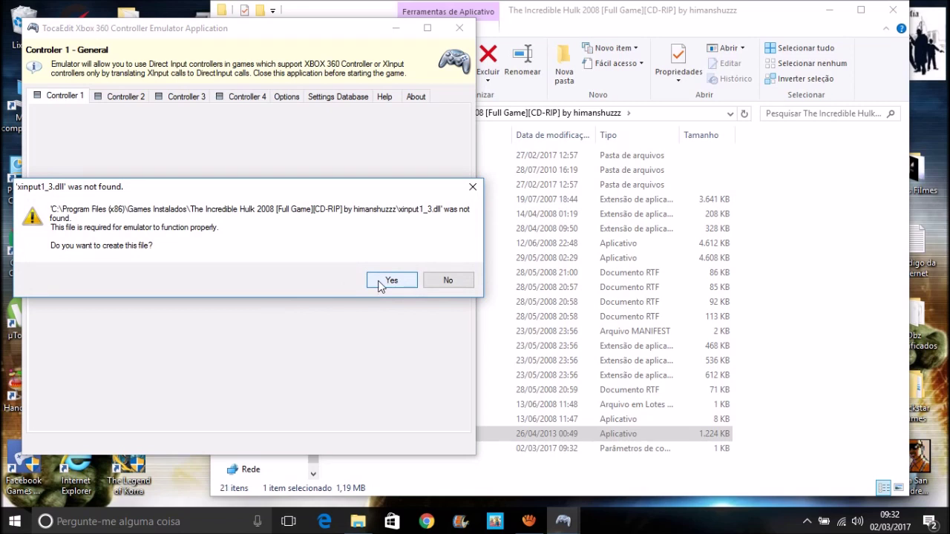
click(382, 283)
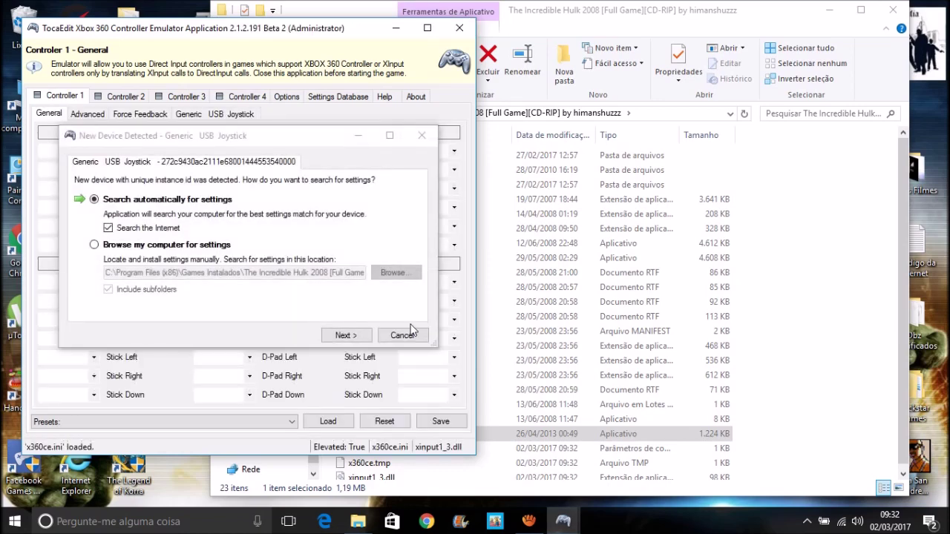
- Check the files the emulator generated at the end of the game folder's list, and return to the emulator
click(821, 304)
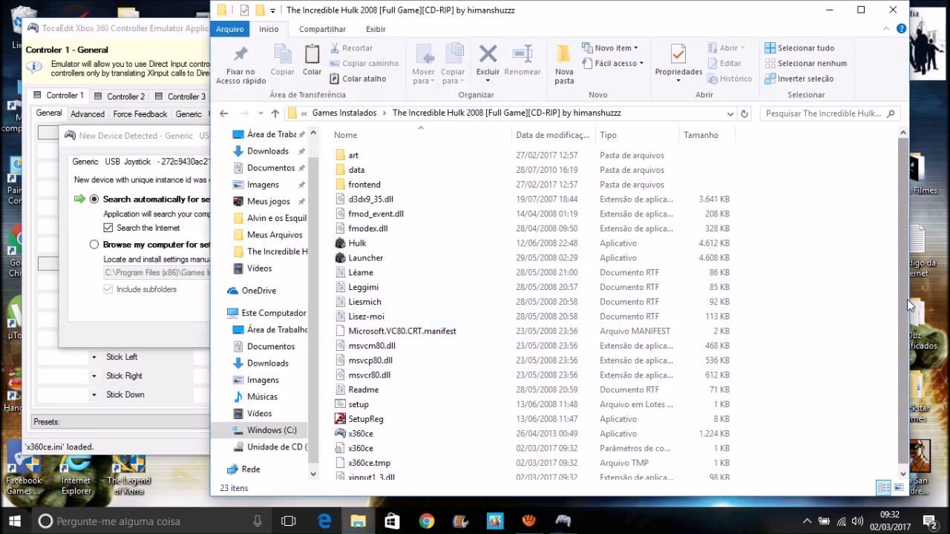
scroll(903, 286, down, 1)
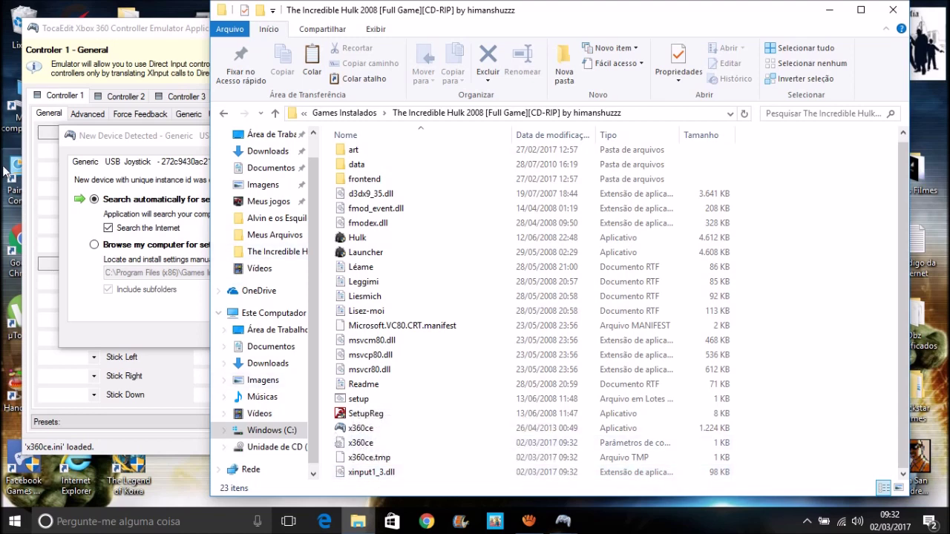
click(130, 48)
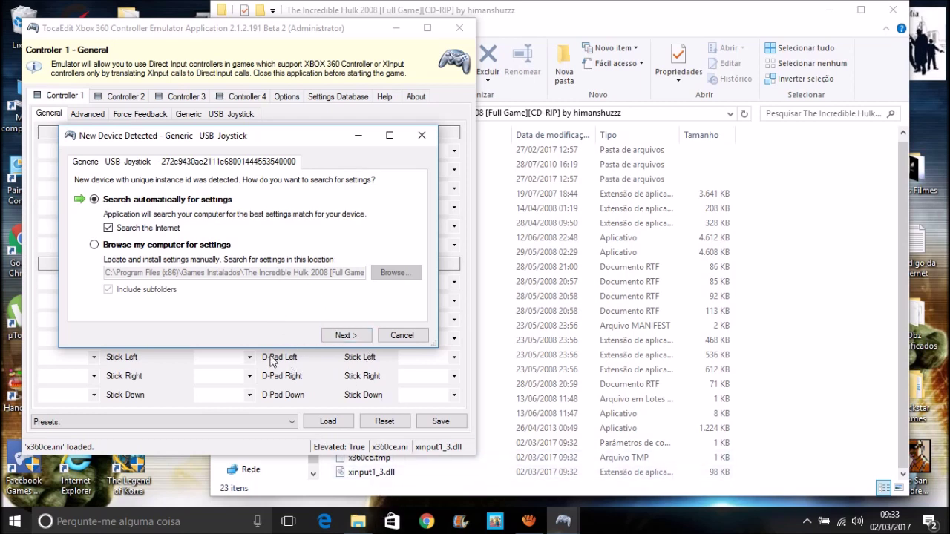
- Search the computer for the new USB joystick's settings in the game folder, with the Internet search turned off
click(130, 230)
click(128, 247)
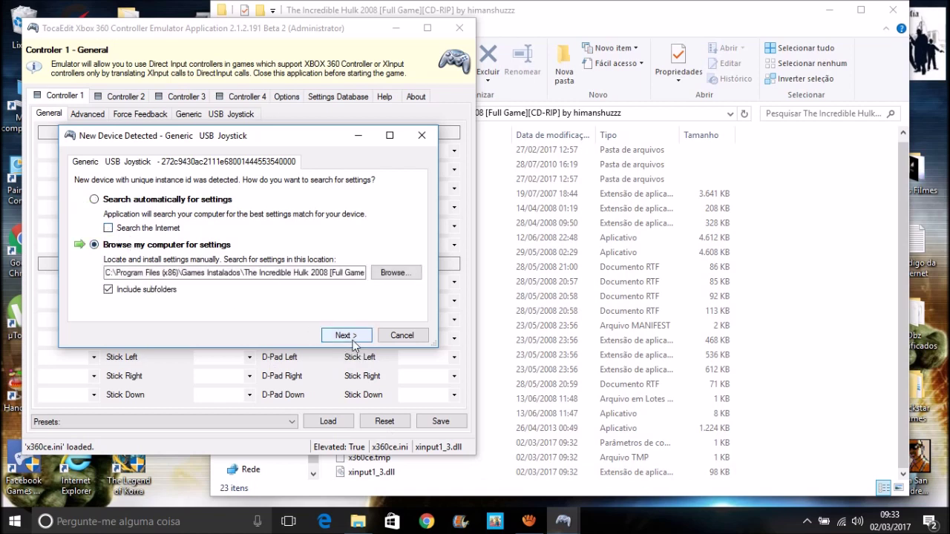
click(346, 336)
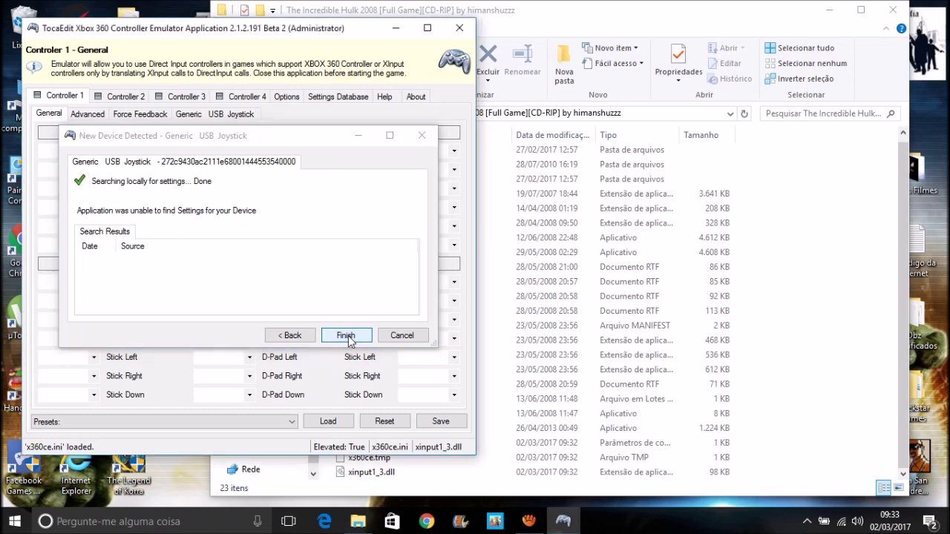
- Finish the new-device wizard and load the Logitech Cordless RumblePad 2 preset for Controller 1
click(346, 336)
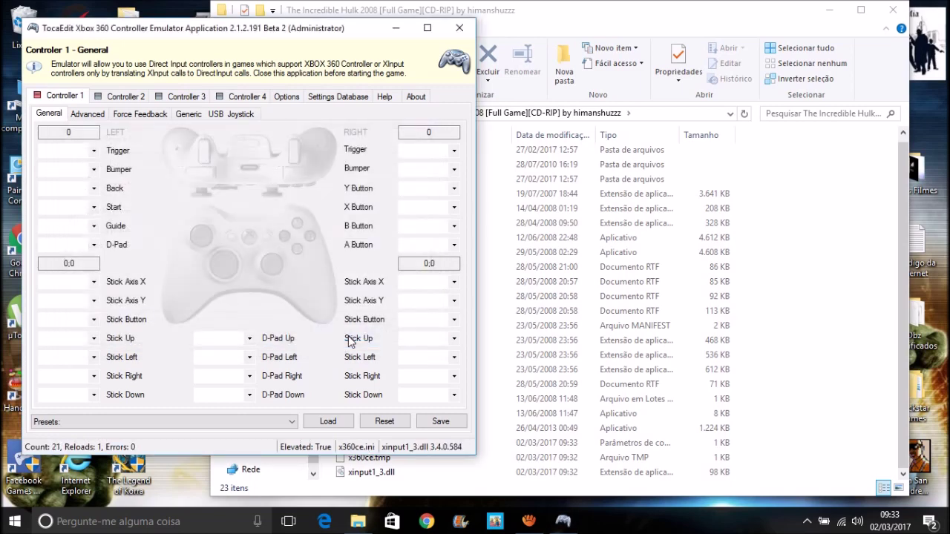
click(154, 421)
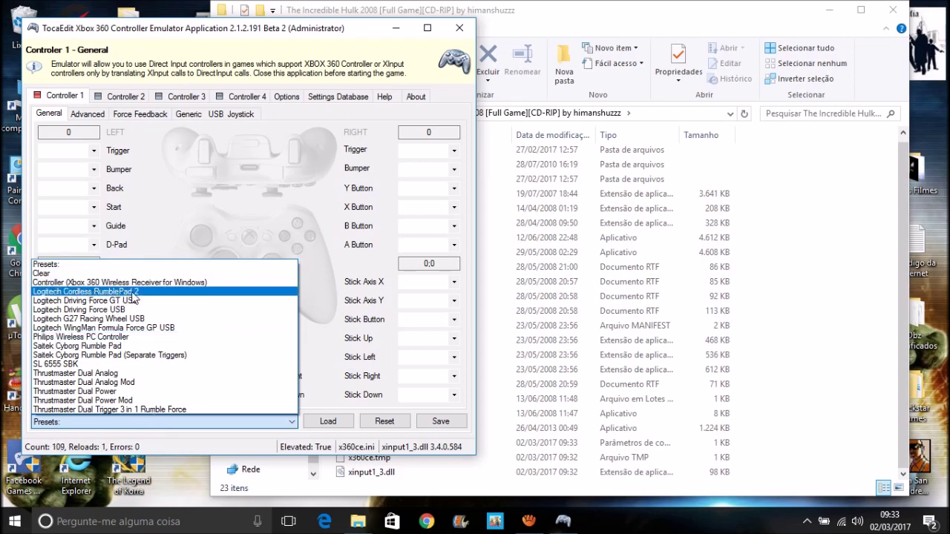
click(134, 294)
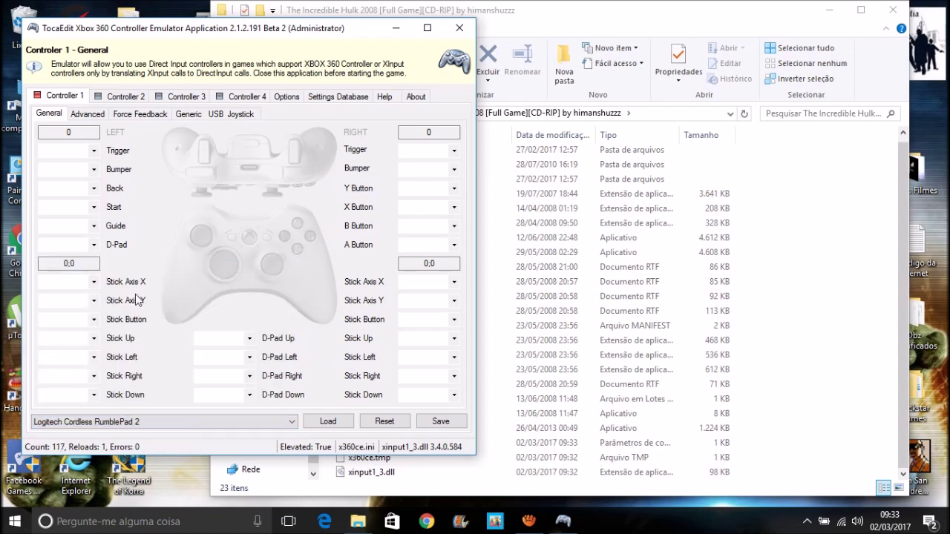
click(333, 426)
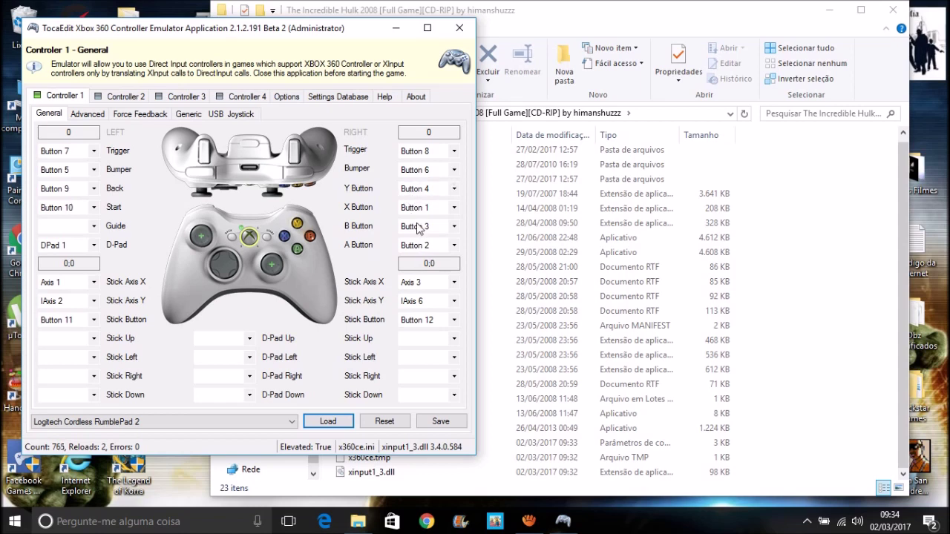
- Map Controller 1's Y button to Button 1 and its X button to Button 4
click(454, 192)
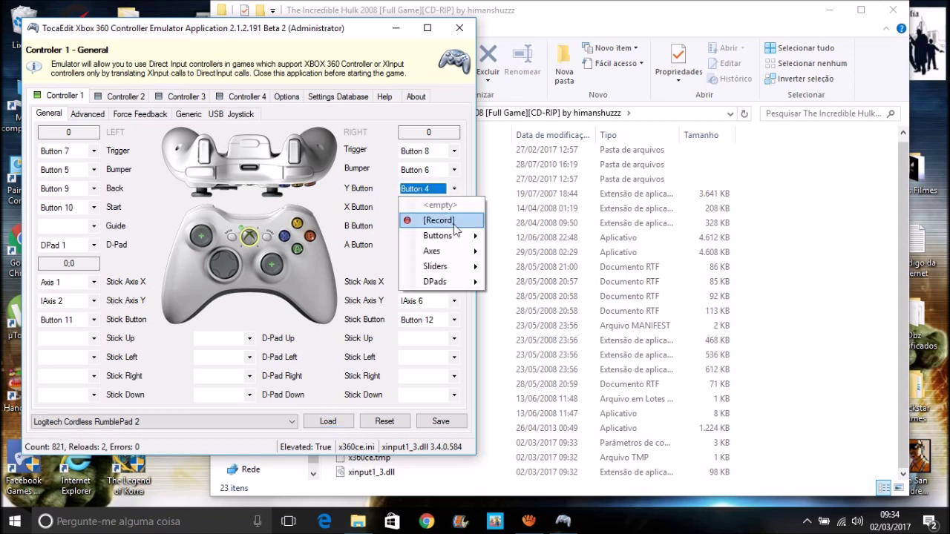
mouse_move(468, 236)
click(505, 238)
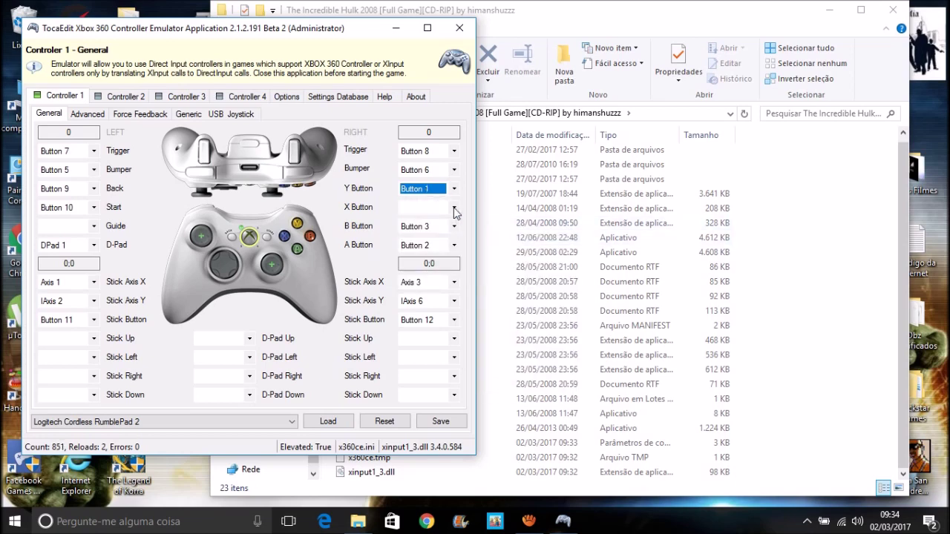
click(455, 213)
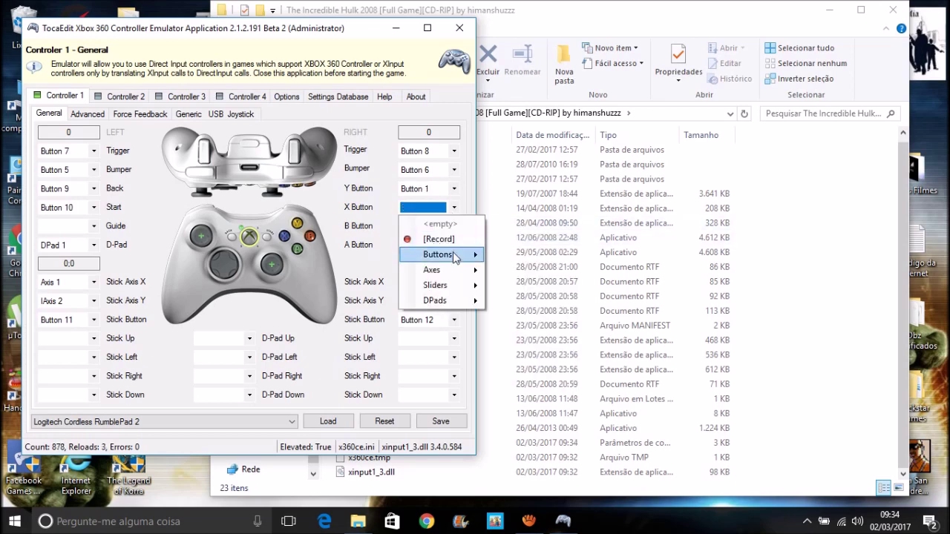
mouse_move(478, 256)
click(521, 298)
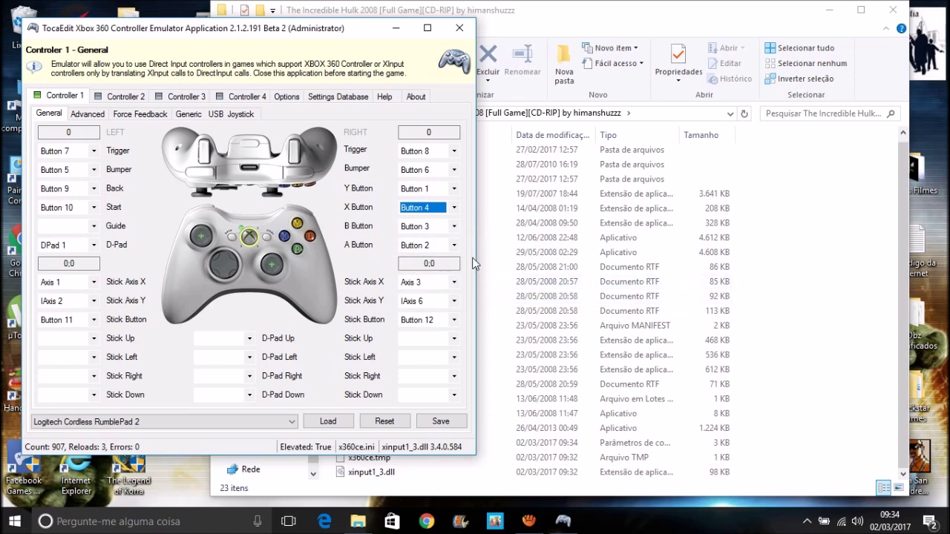
- Map Controller 1's B button to Button 2 and its A button to Button 3
click(455, 227)
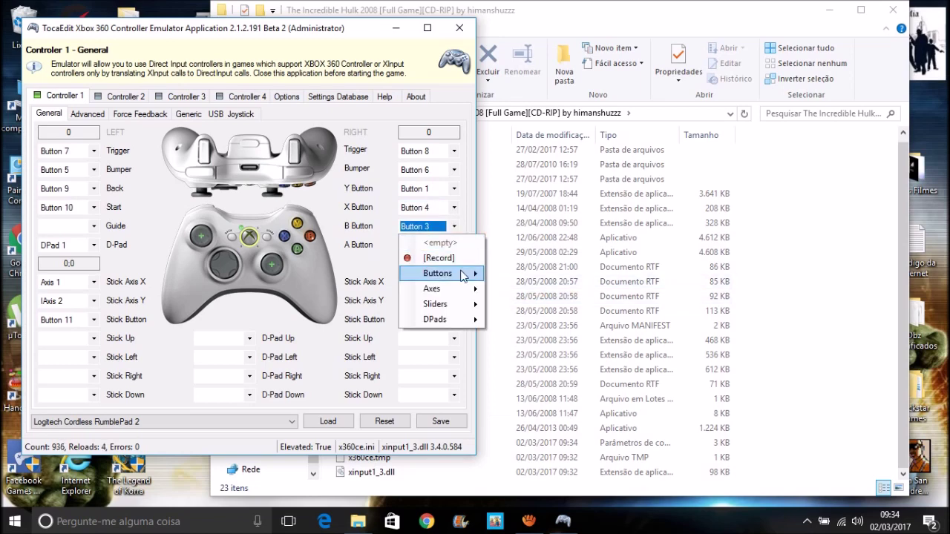
mouse_move(469, 274)
click(506, 289)
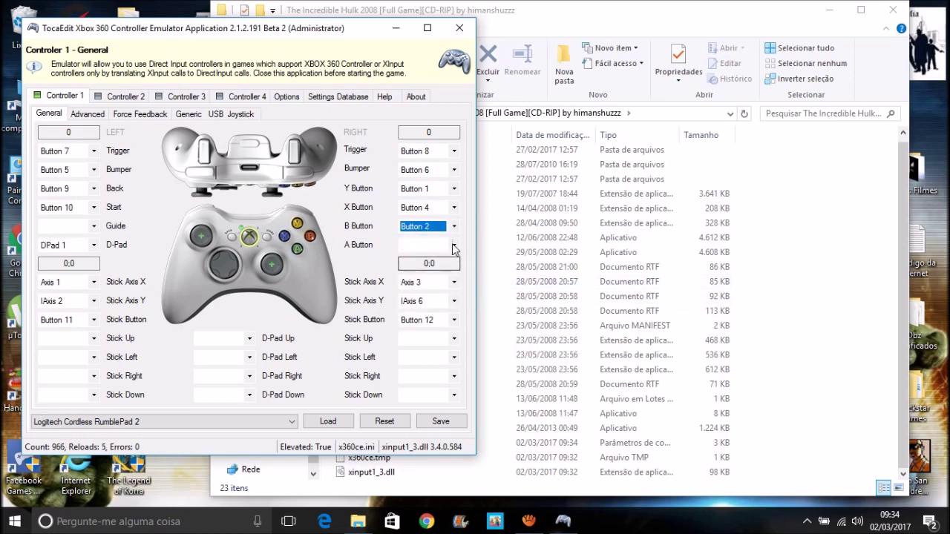
click(454, 245)
mouse_move(458, 300)
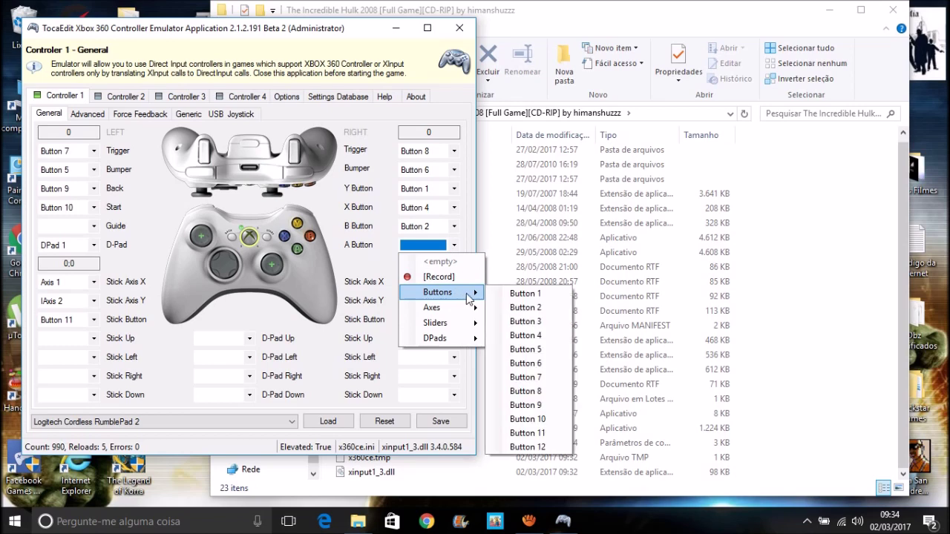
click(511, 317)
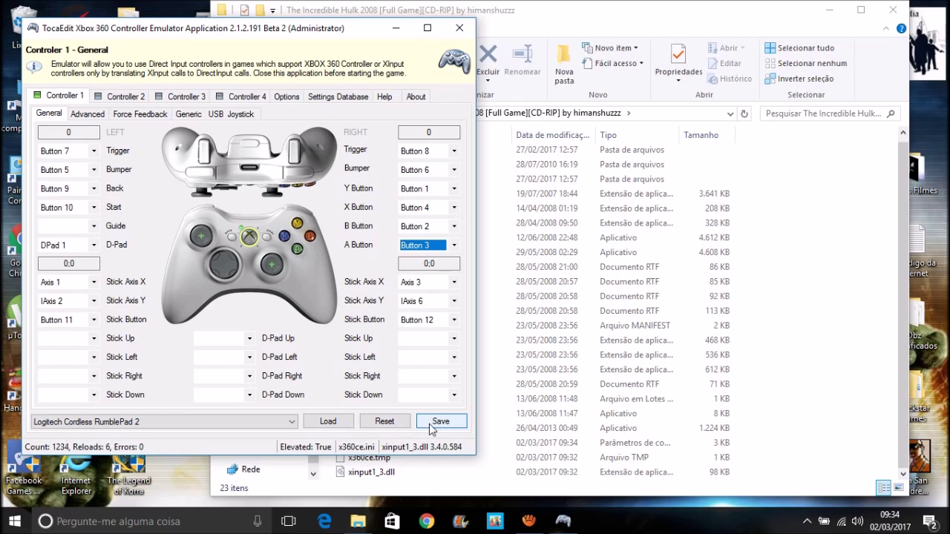
- Save the controller mapping, and close the emulator and the game folder window
click(432, 423)
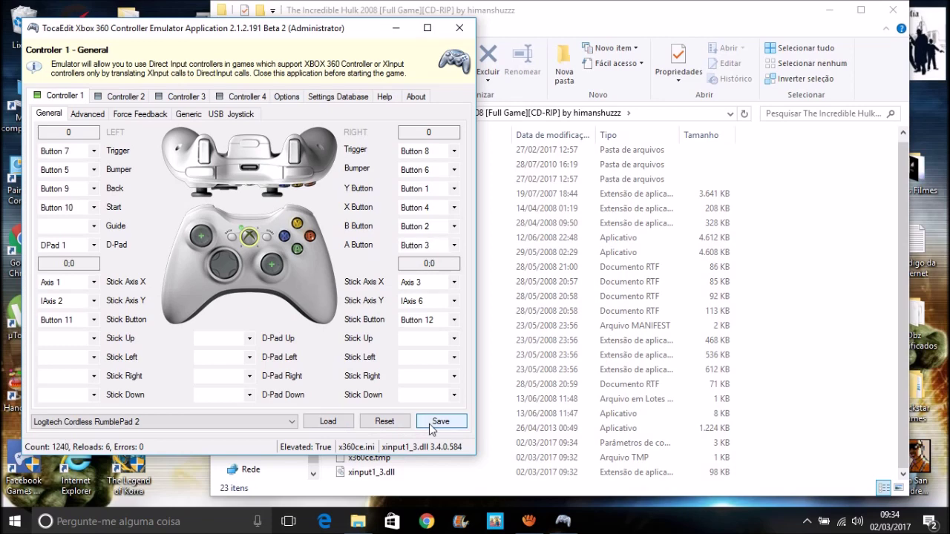
click(460, 28)
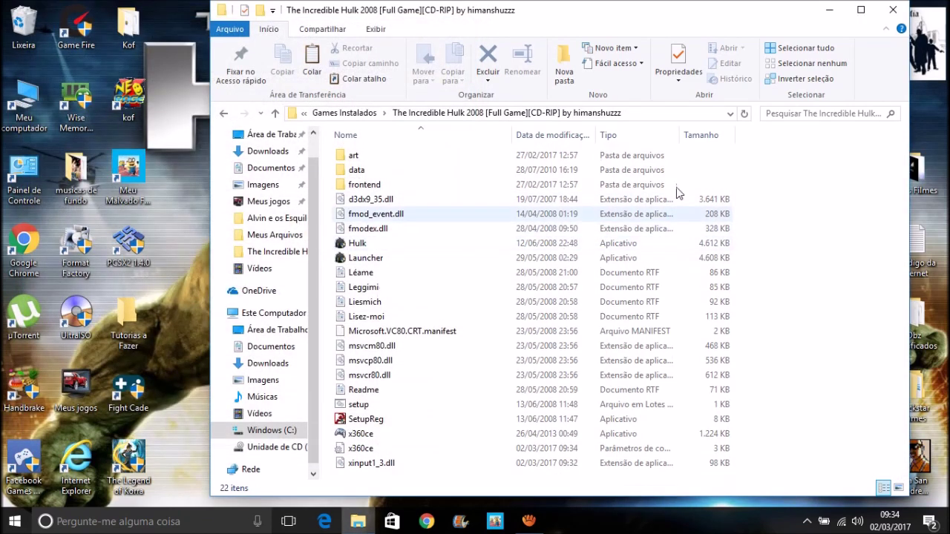
click(892, 11)
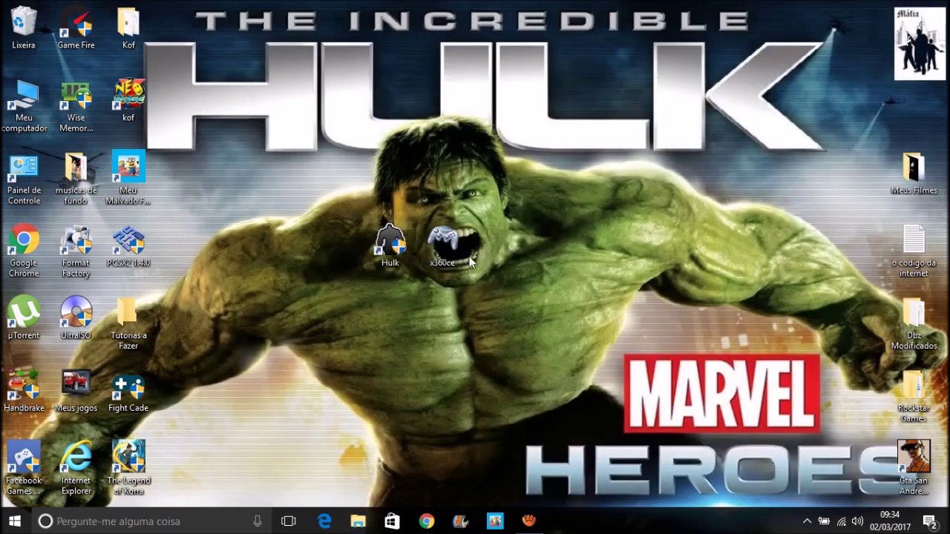